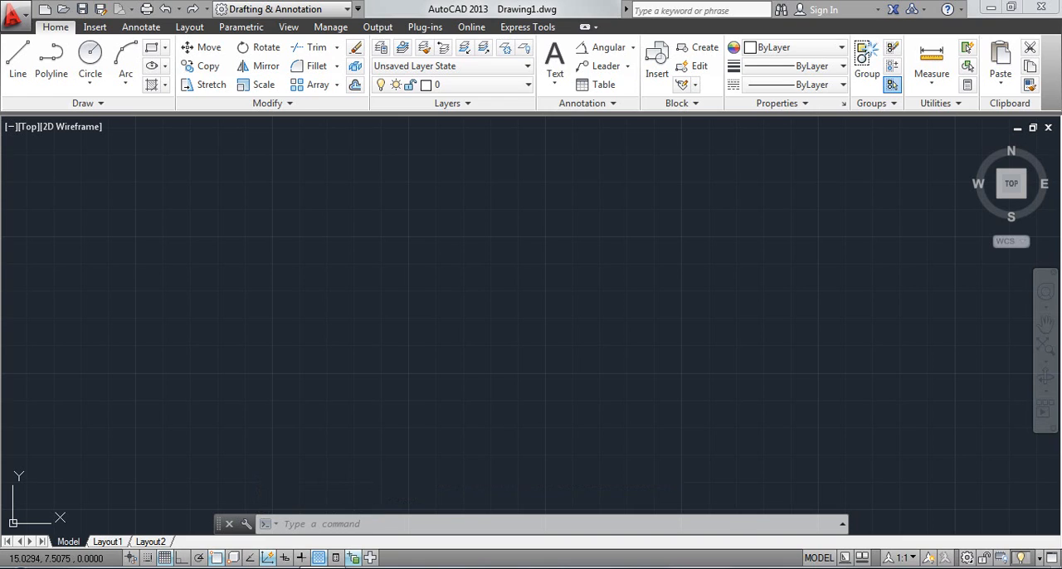
Step: Draw two connected lines forming an acute angle: a slanted line down to the vertex and a horizontal line about 6.1 units long
click(631, 48)
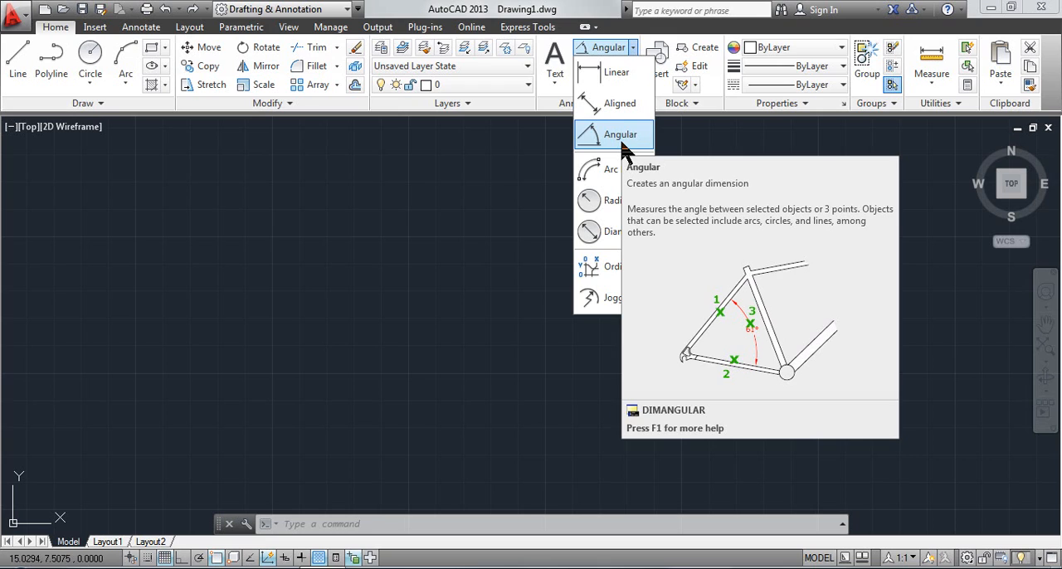
click(13, 60)
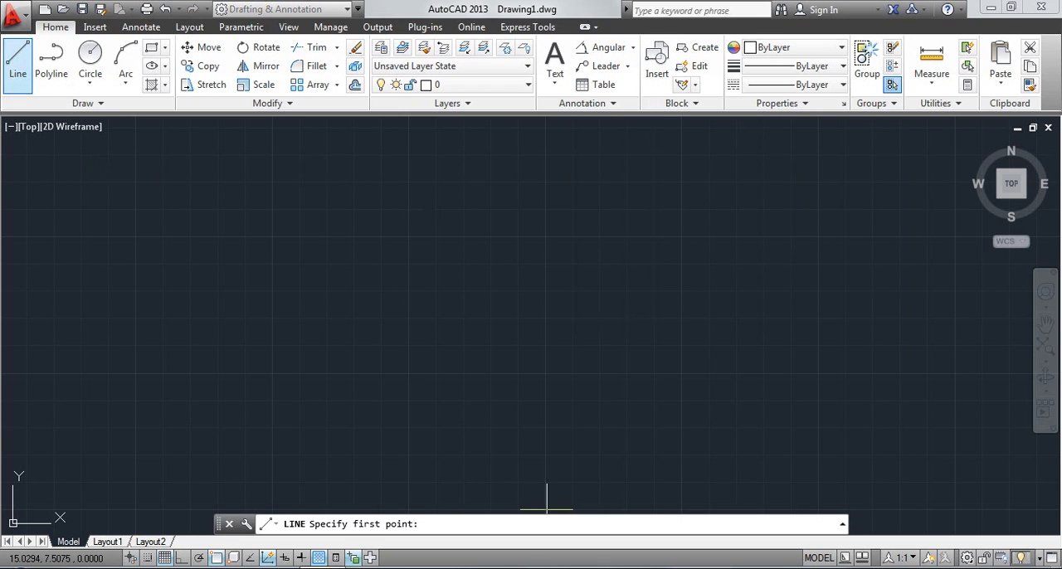
click(448, 193)
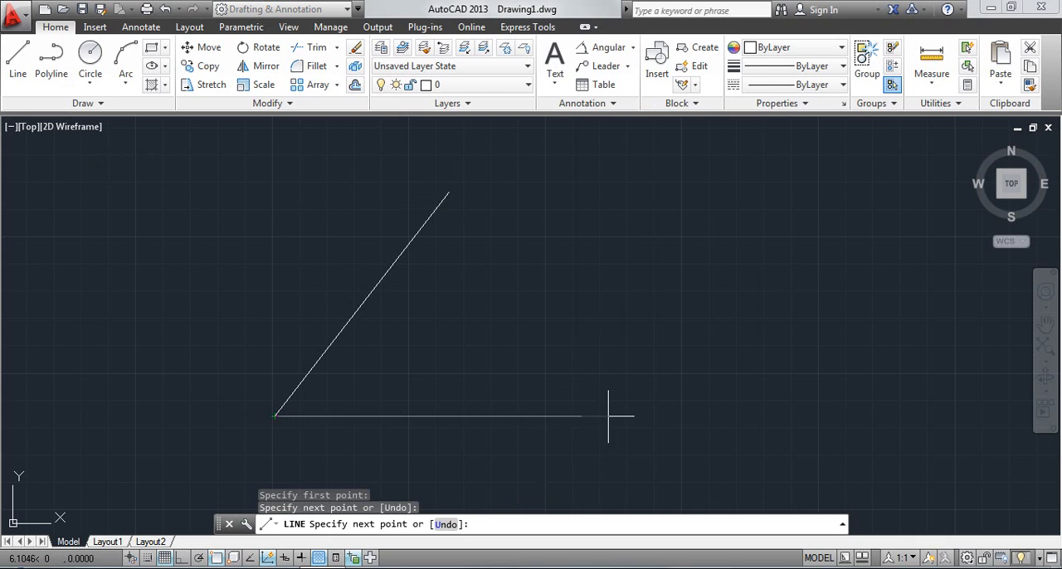
click(611, 416)
mouse_move(640, 444)
middle_down()
mouse_move(675, 403)
mouse_move(696, 416)
middle_up()
scroll(664, 409, down, 2)
key(Escape)
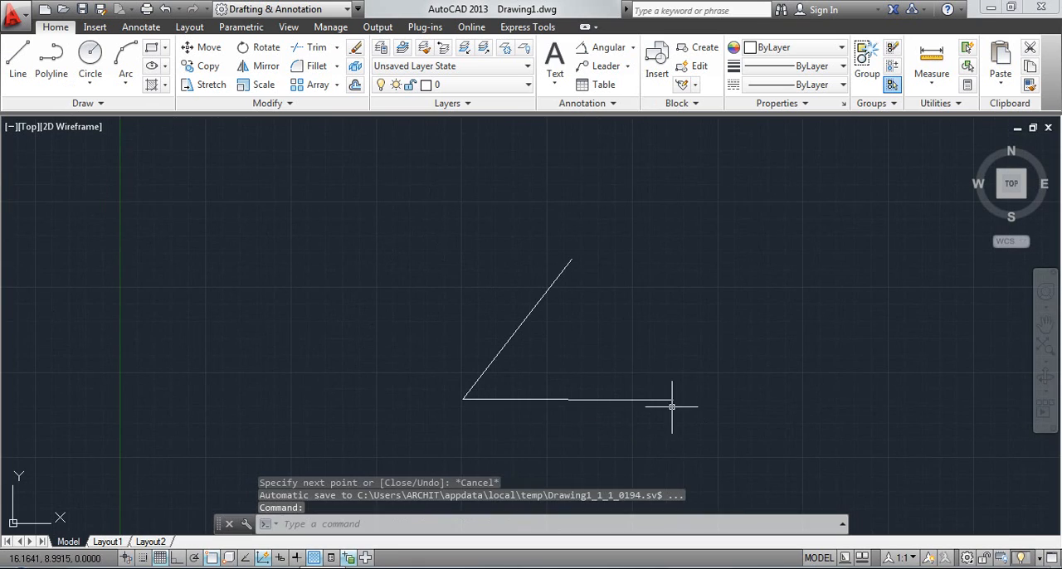
scroll(673, 406, up, 2)
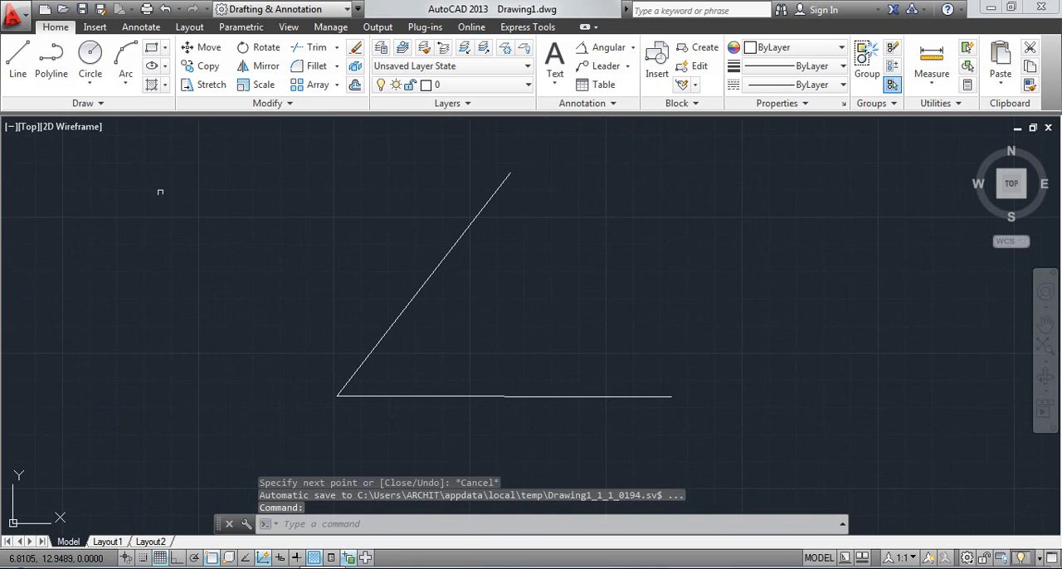
middle_drag(561, 204, 563, 167)
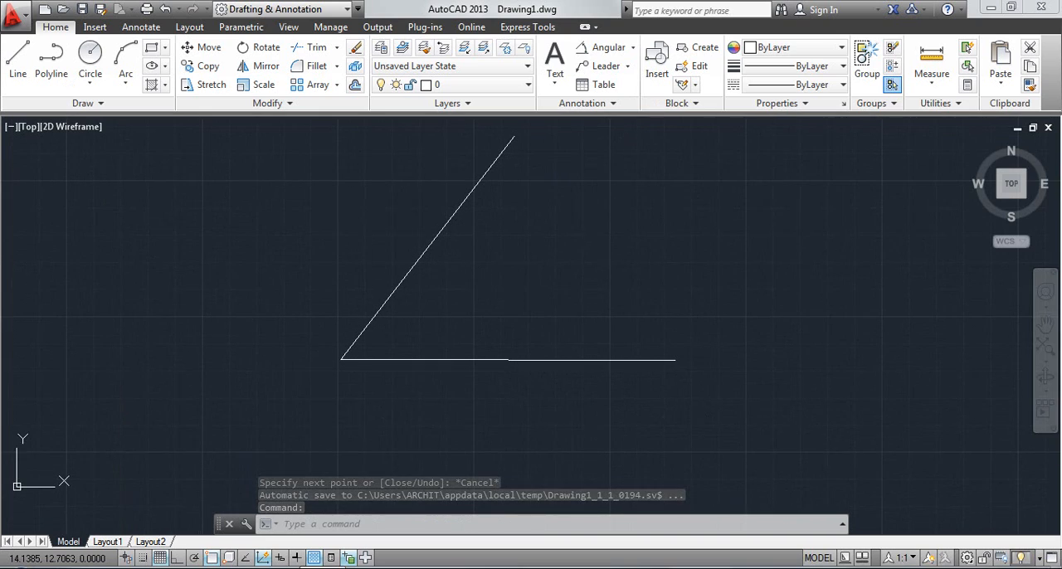
Step: Start an angular dimension between the slanted and horizontal lines, using the Mtext option to add a 2 before its measured value
click(624, 52)
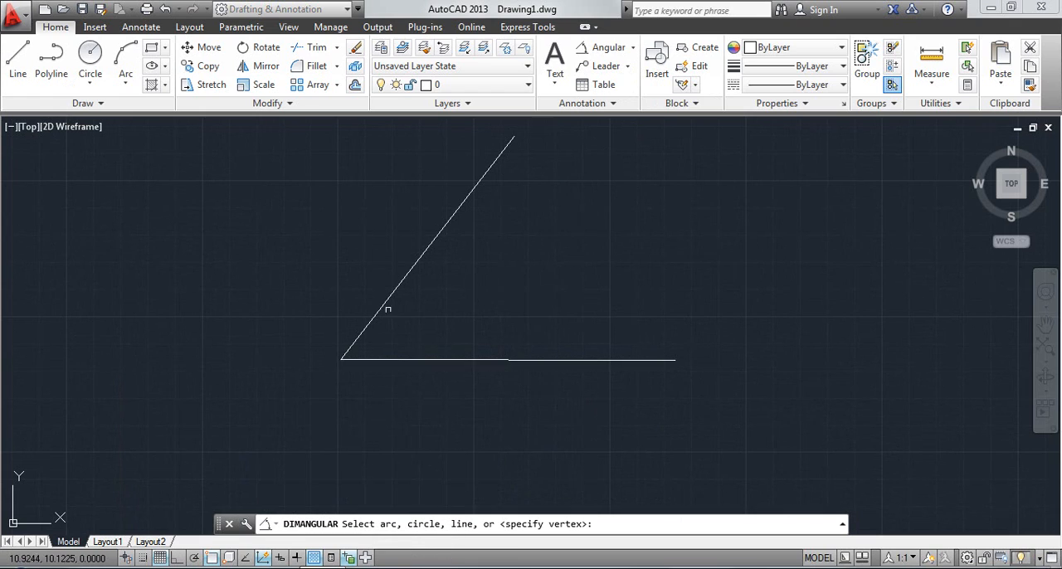
click(385, 302)
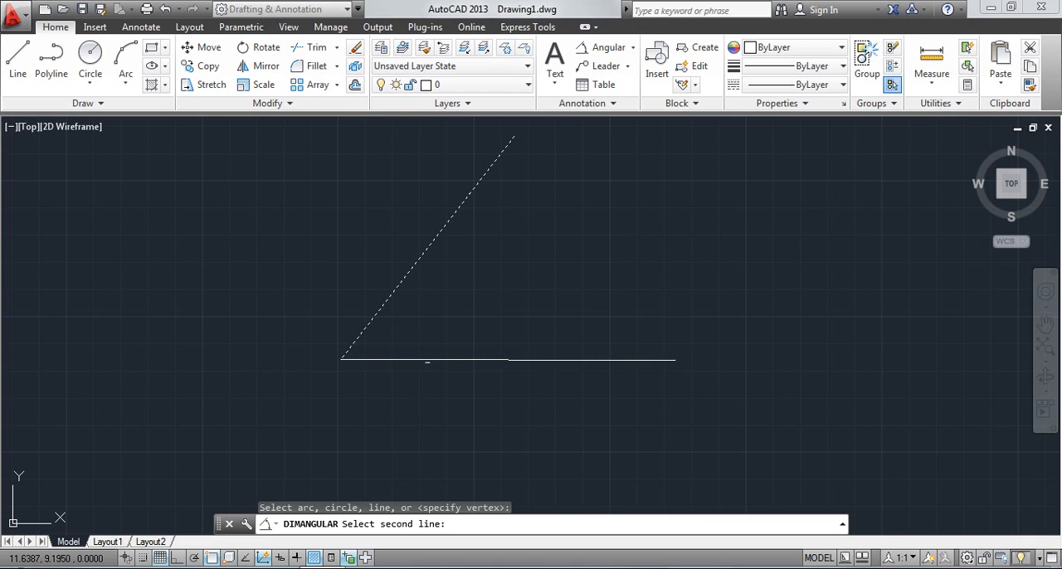
click(426, 360)
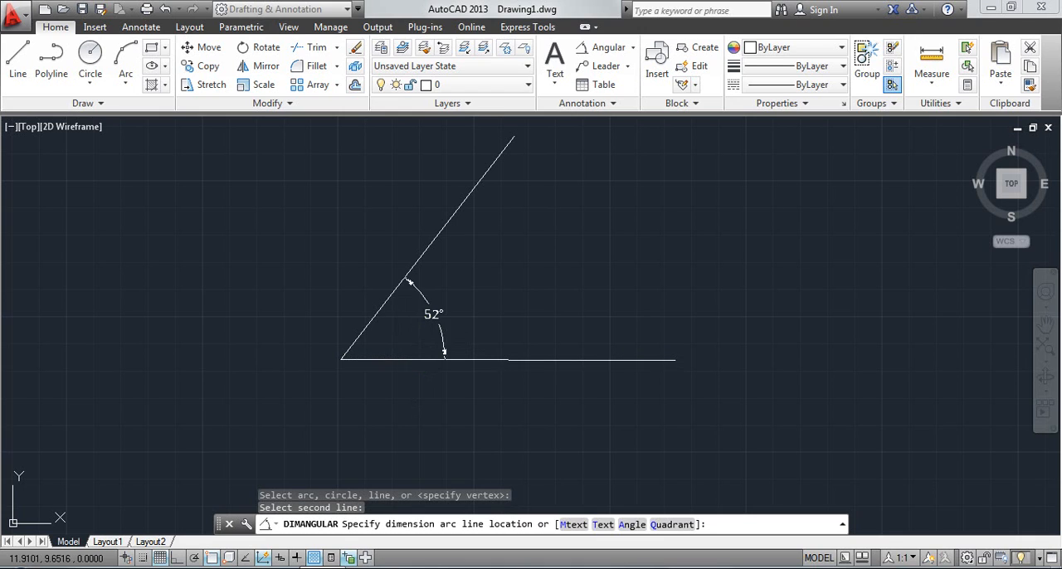
scroll(440, 355, up, 2)
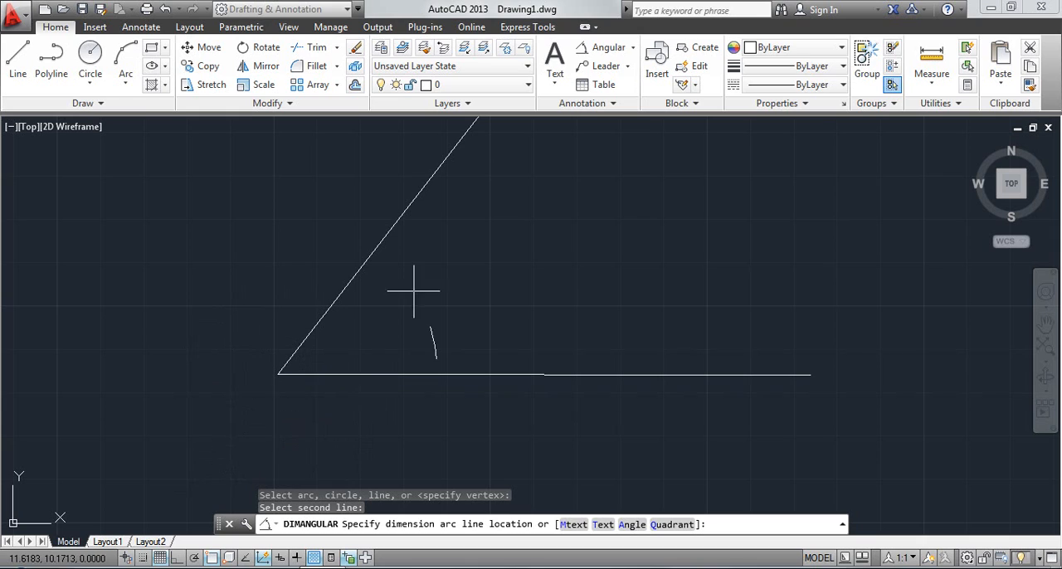
click(574, 524)
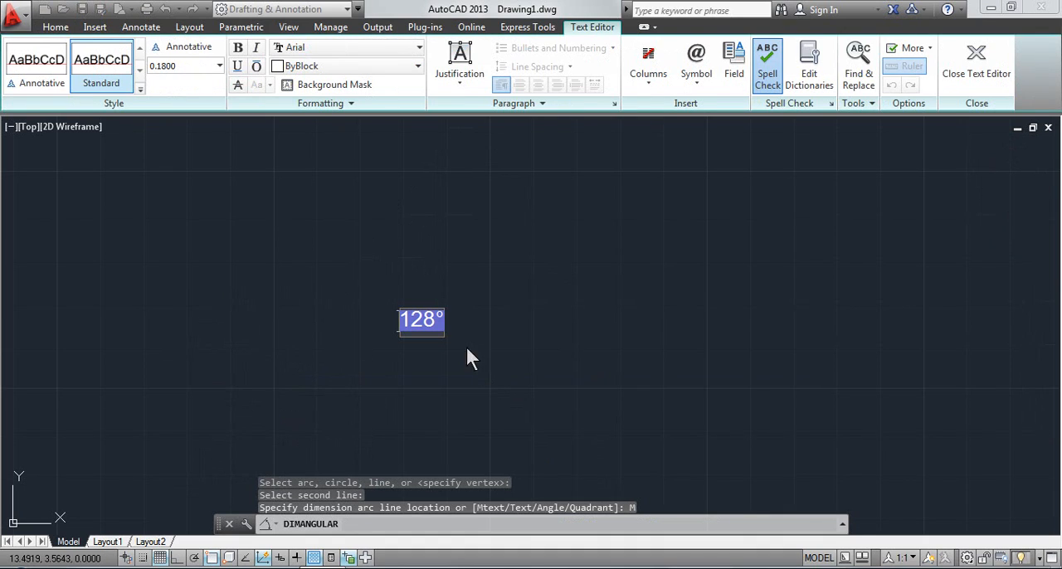
text(2)
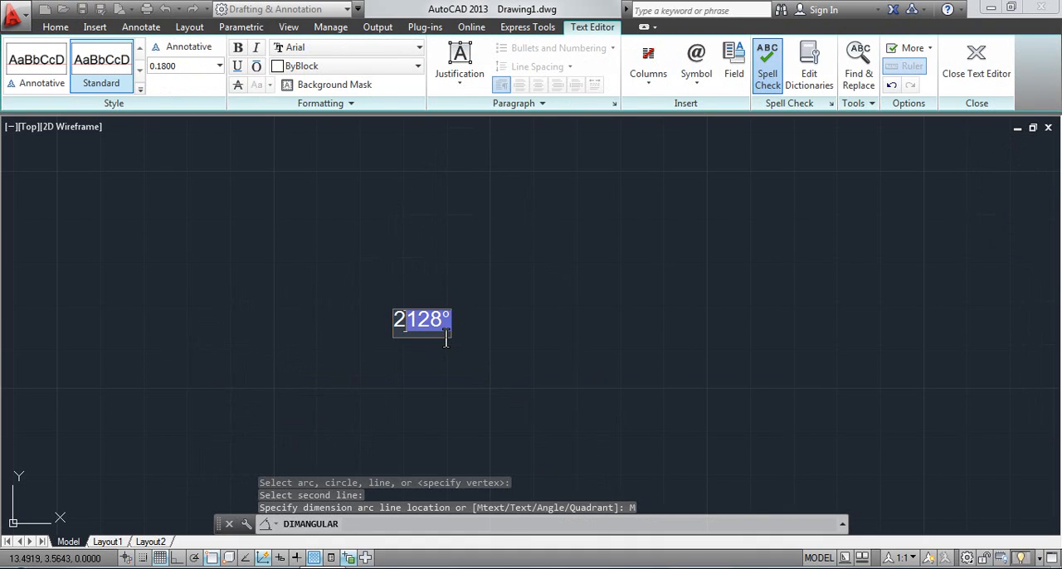
click(577, 369)
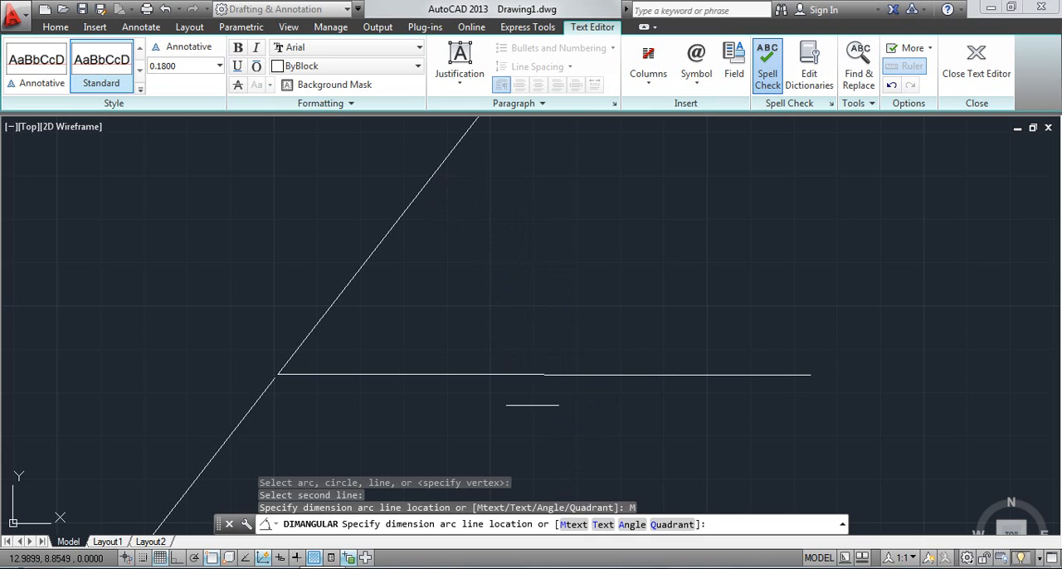
middle_drag(515, 352, 509, 376)
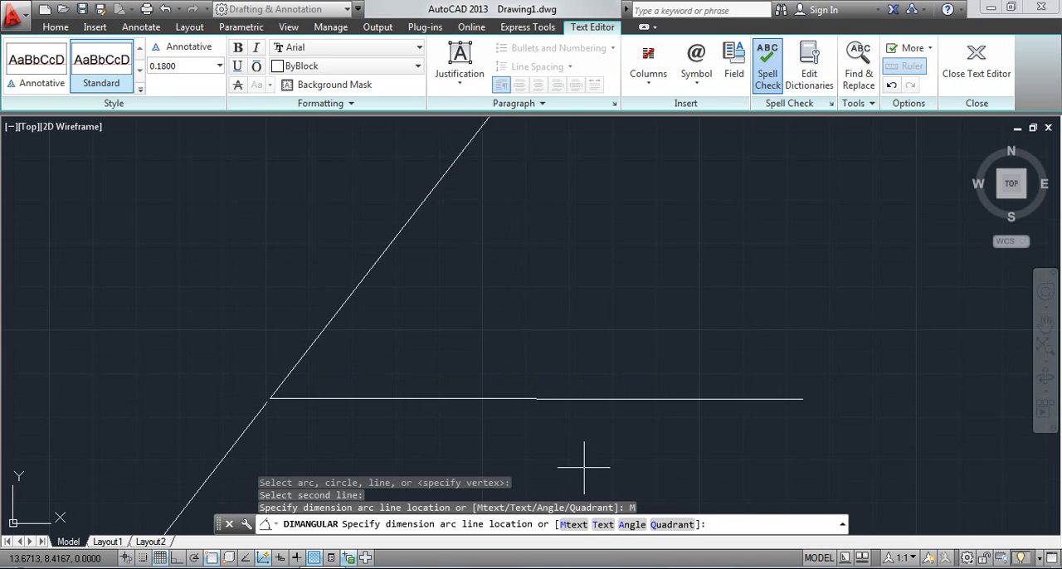
Step: Override the pending angular dimension's text with 600 and set the text angle to 60
click(603, 524)
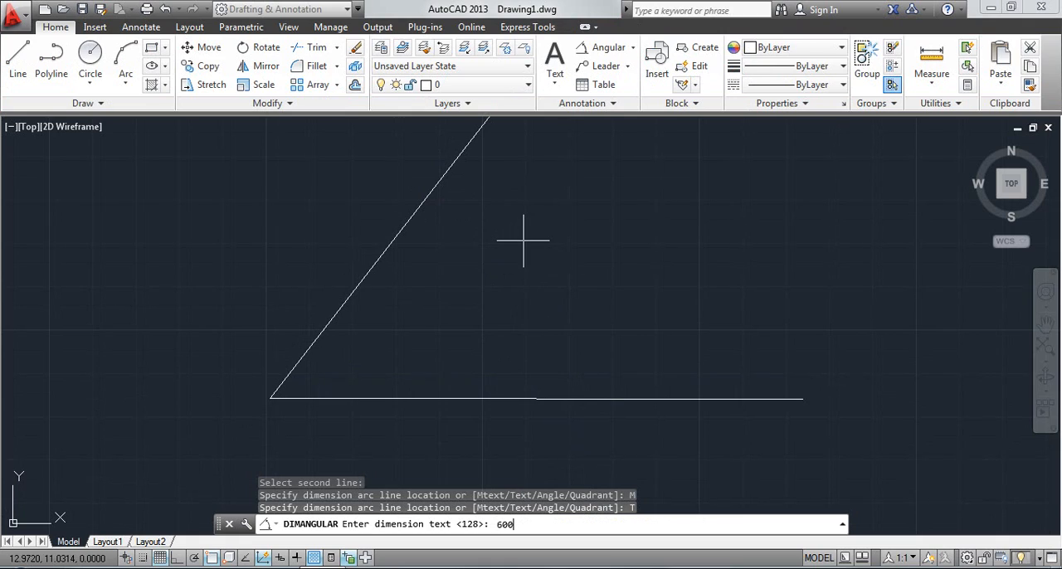
key(Return)
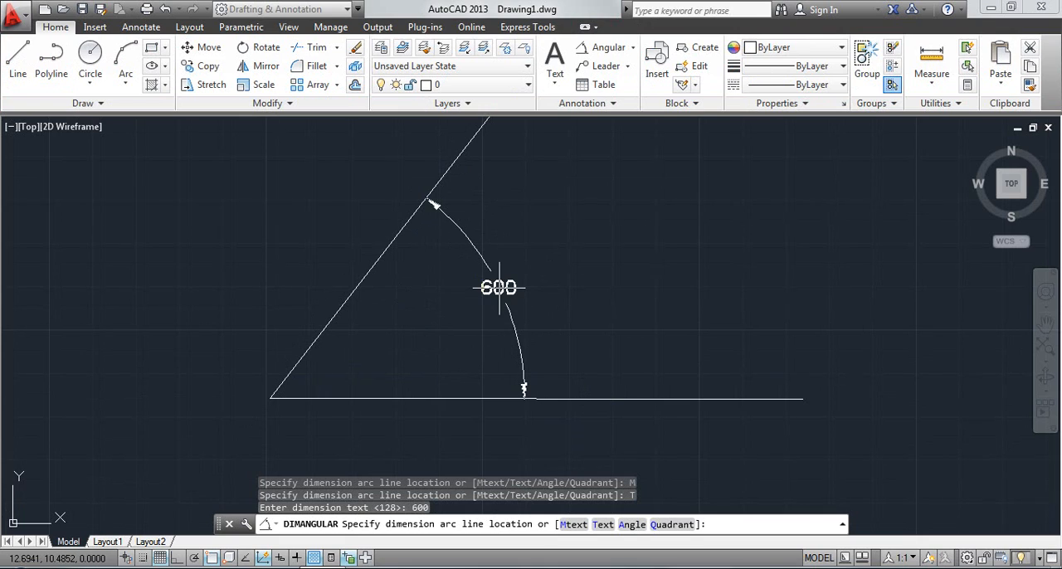
click(632, 526)
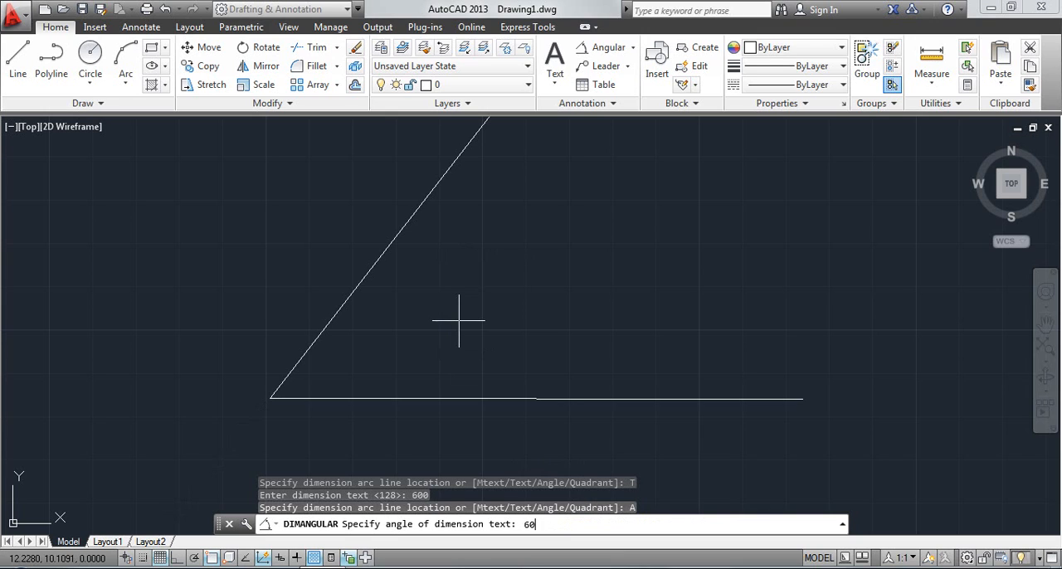
key(Return)
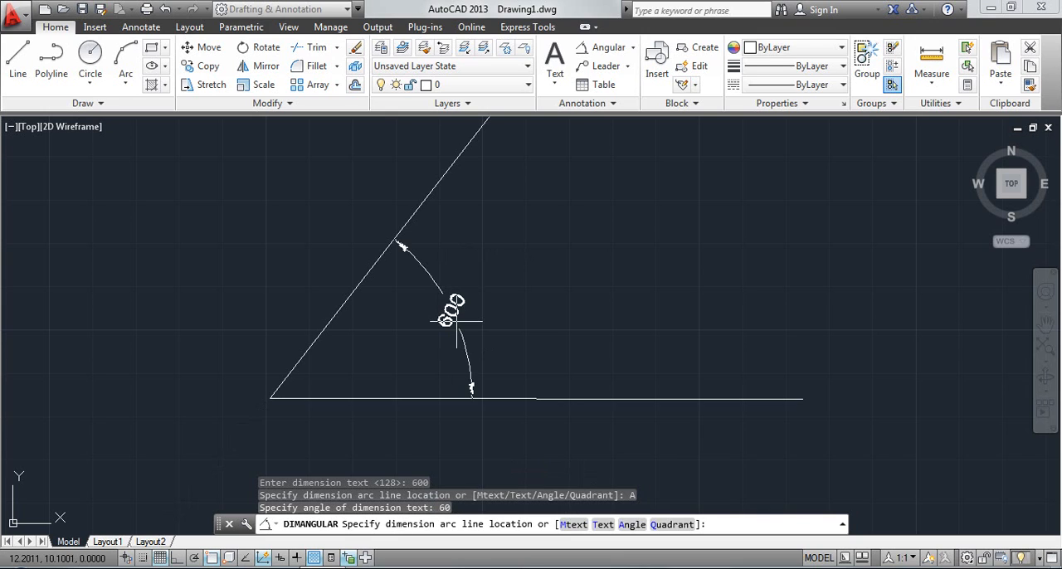
scroll(486, 297, up, 4)
scroll(482, 292, up, 3)
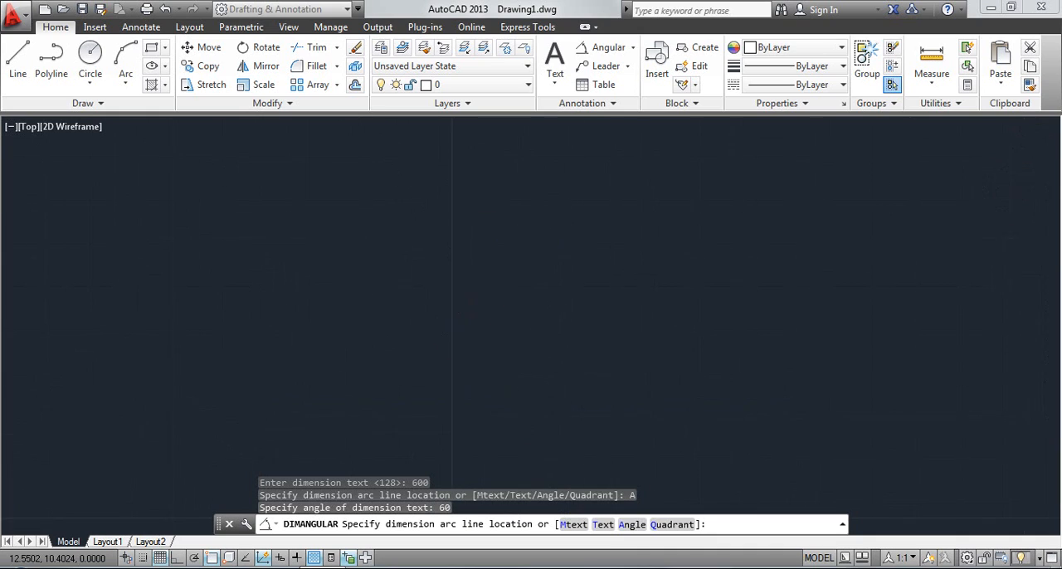
scroll(483, 292, down, 6)
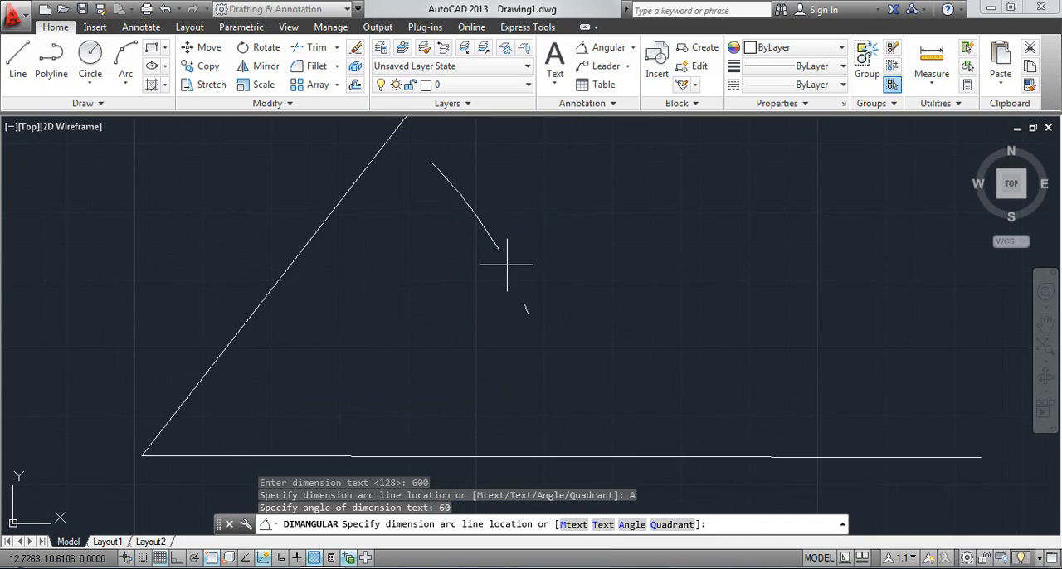
scroll(489, 290, down, 2)
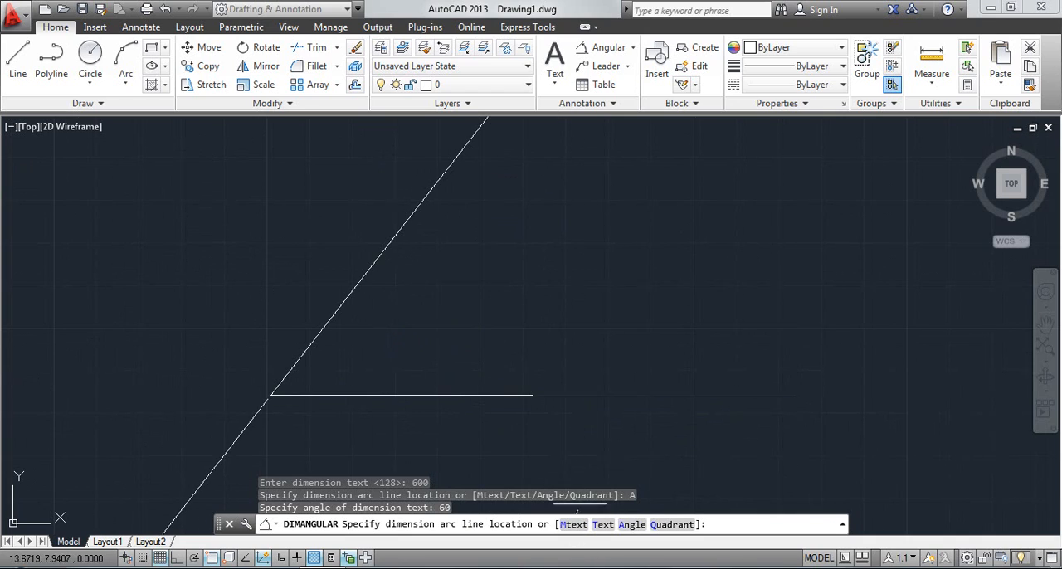
Step: Replace the pending angular dimension's text with 222 using the Mtext option
click(573, 524)
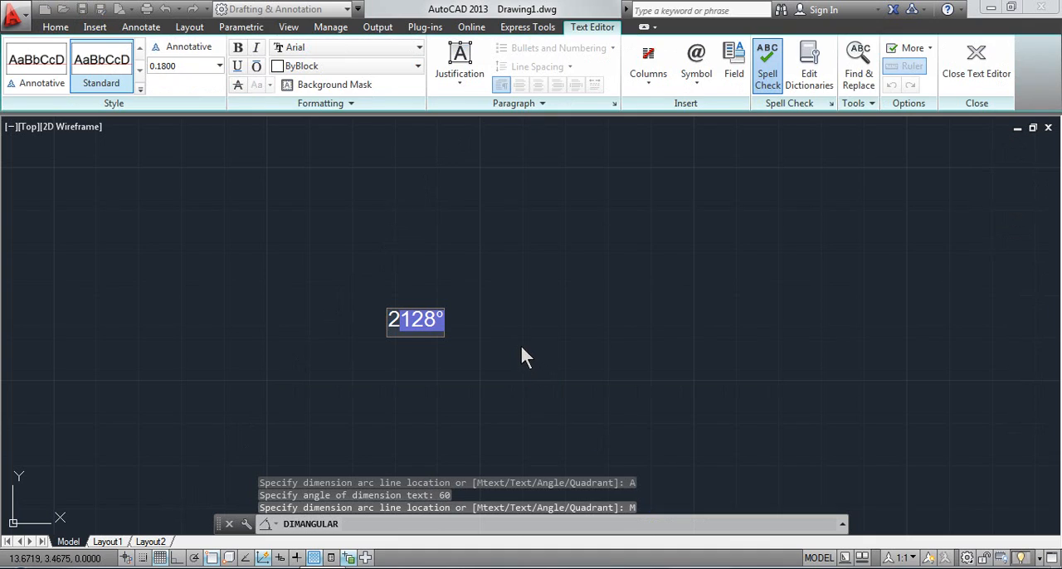
double_click(437, 318)
key(BackSpace)
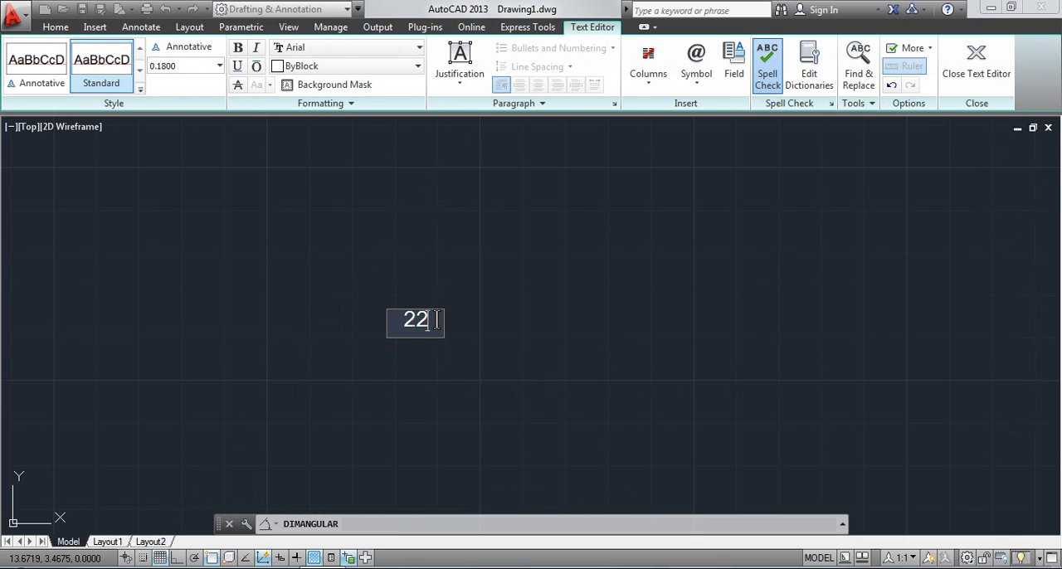
click(460, 351)
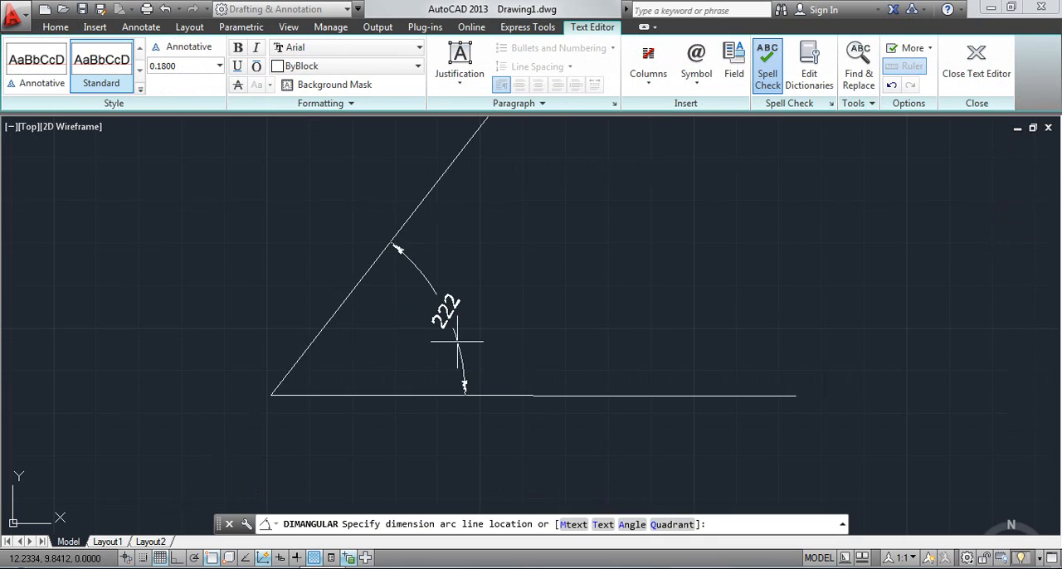
scroll(488, 285, up, 3)
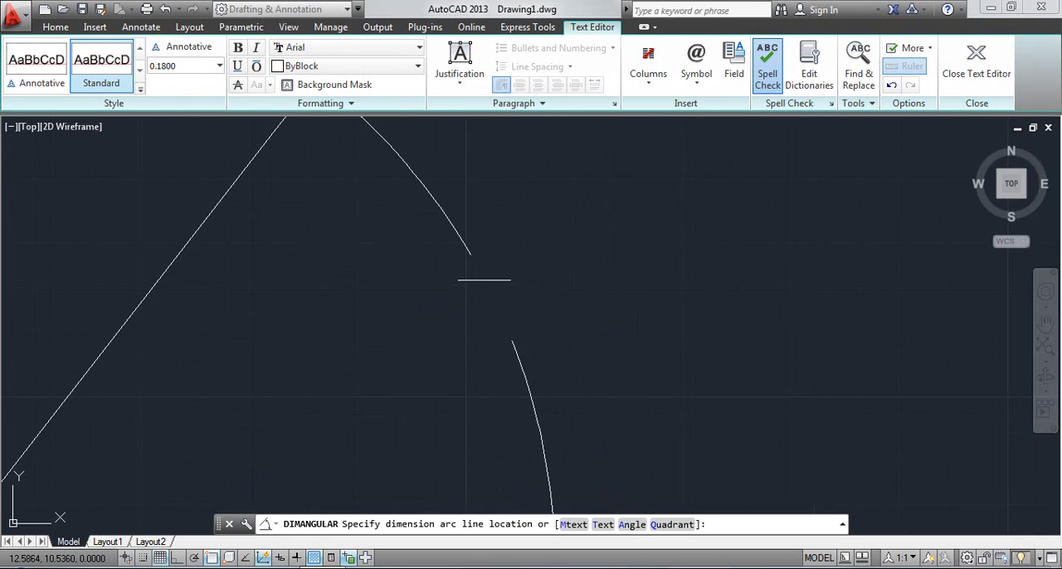
scroll(482, 279, down, 3)
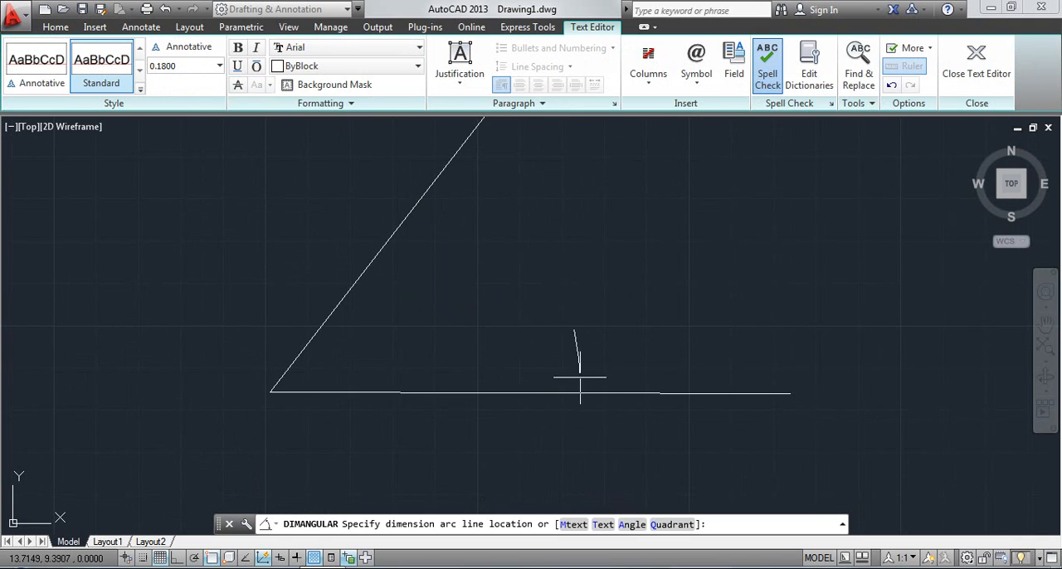
Step: Enter 3 for the pending angular dimension's Quadrant option, and cancel the dimension without placing it
click(673, 525)
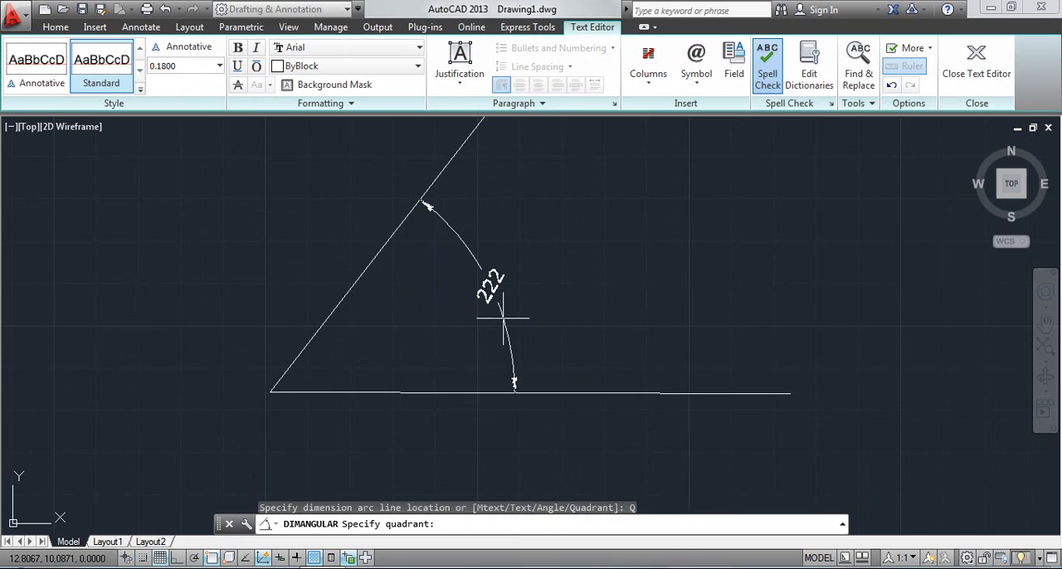
scroll(515, 326, down, 2)
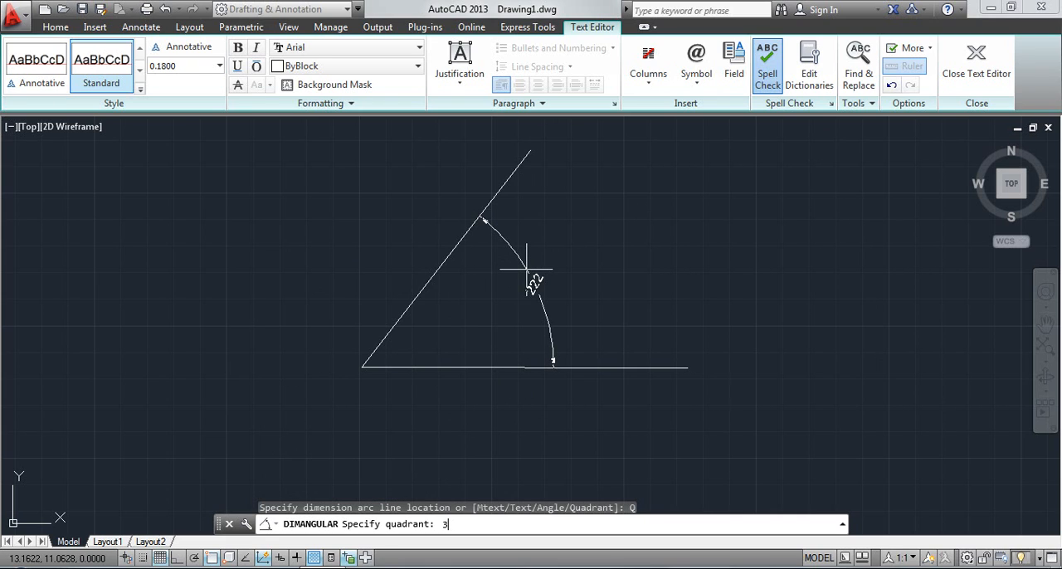
key(Return)
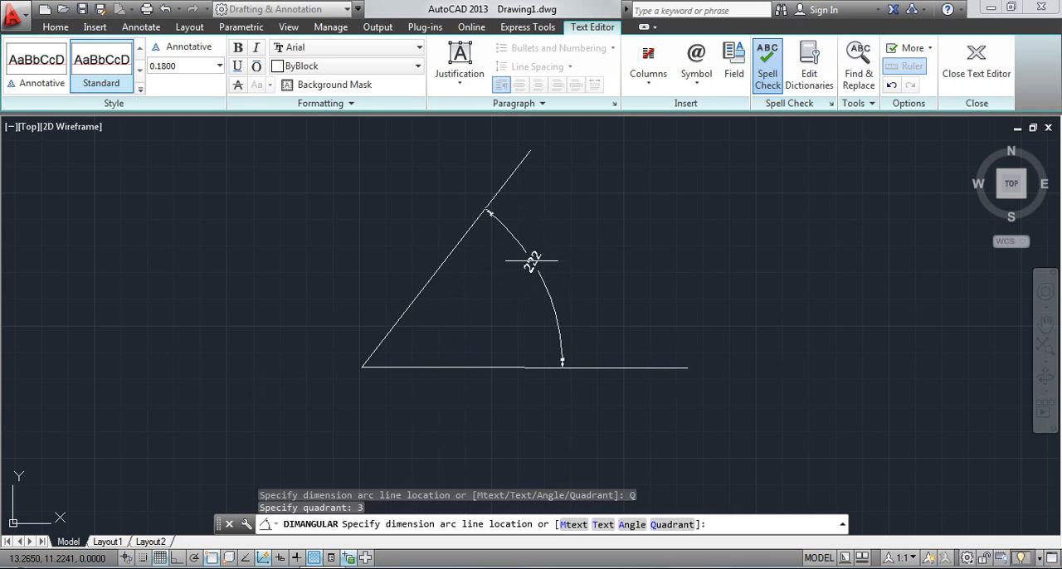
key(Escape)
key(Escape)
key(Escape)
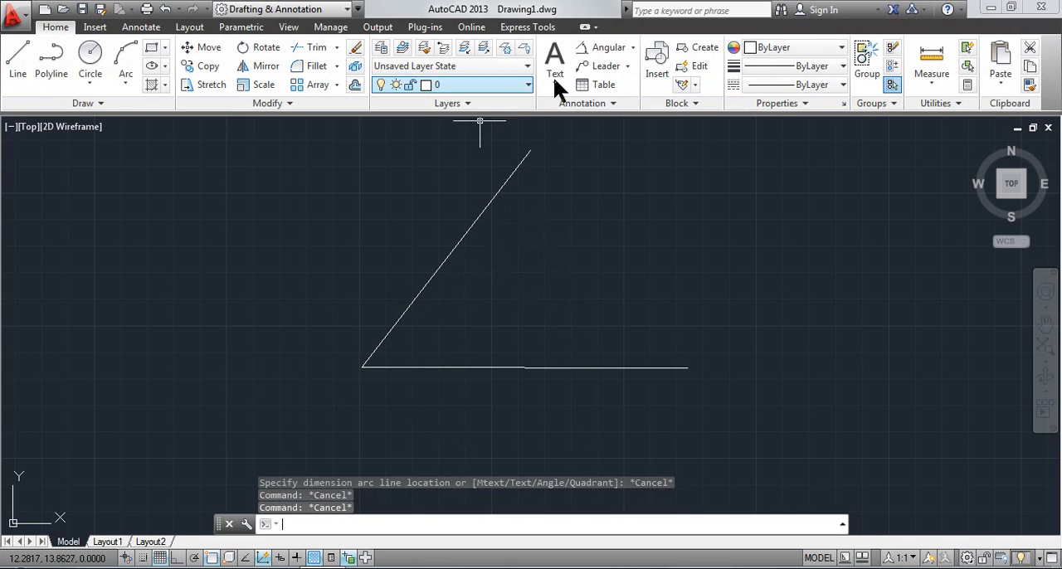
Step: Start a new angular dimension between the slanted and horizontal lines and enter 3 for its Quadrant option
click(604, 48)
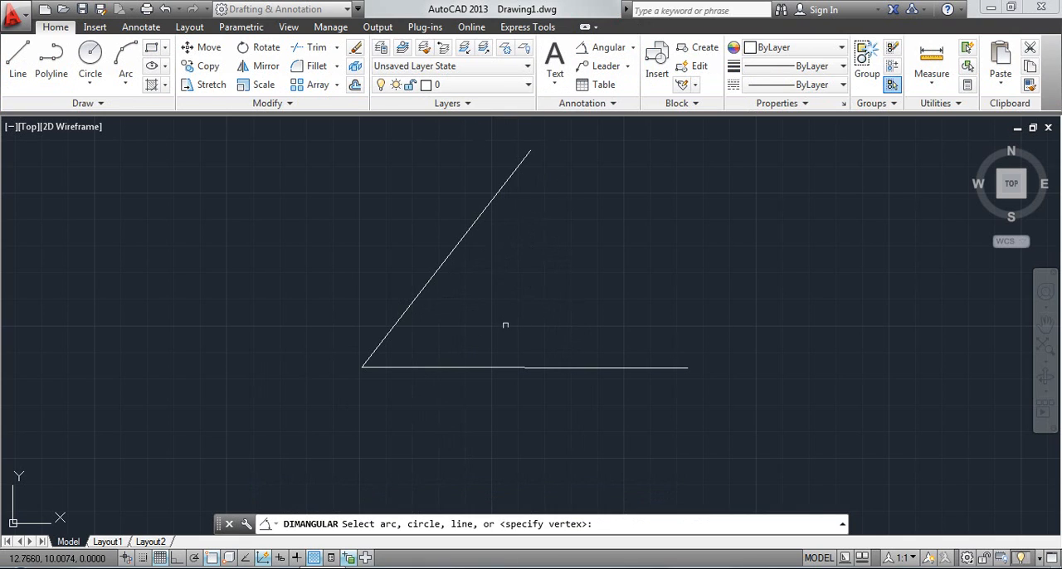
click(430, 287)
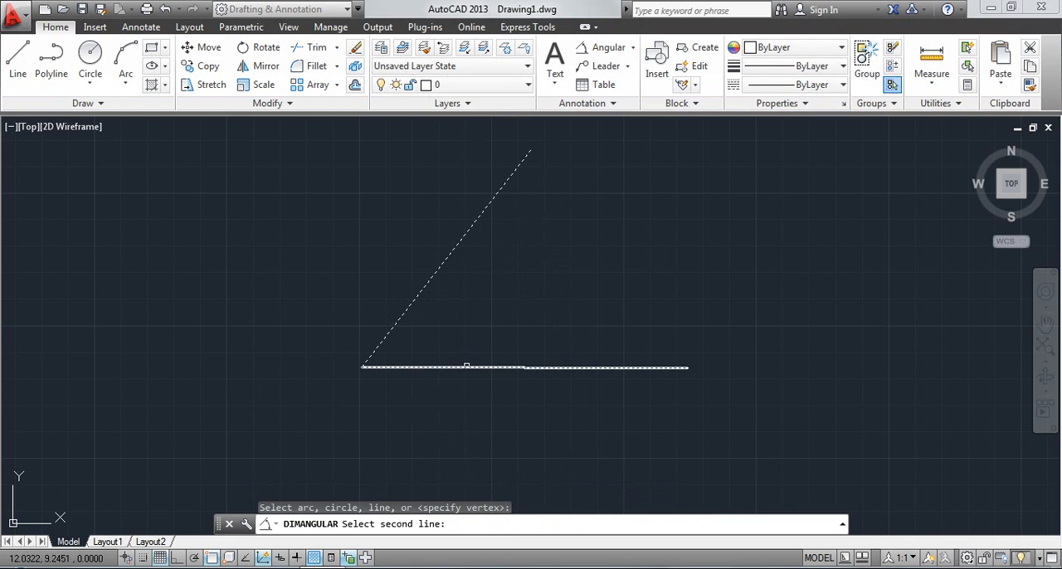
click(466, 365)
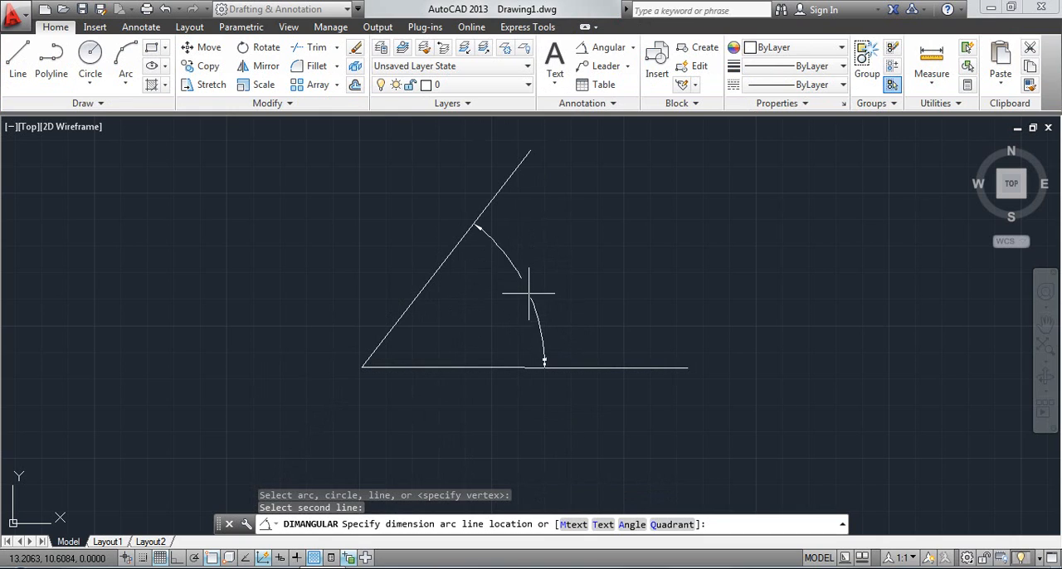
click(673, 524)
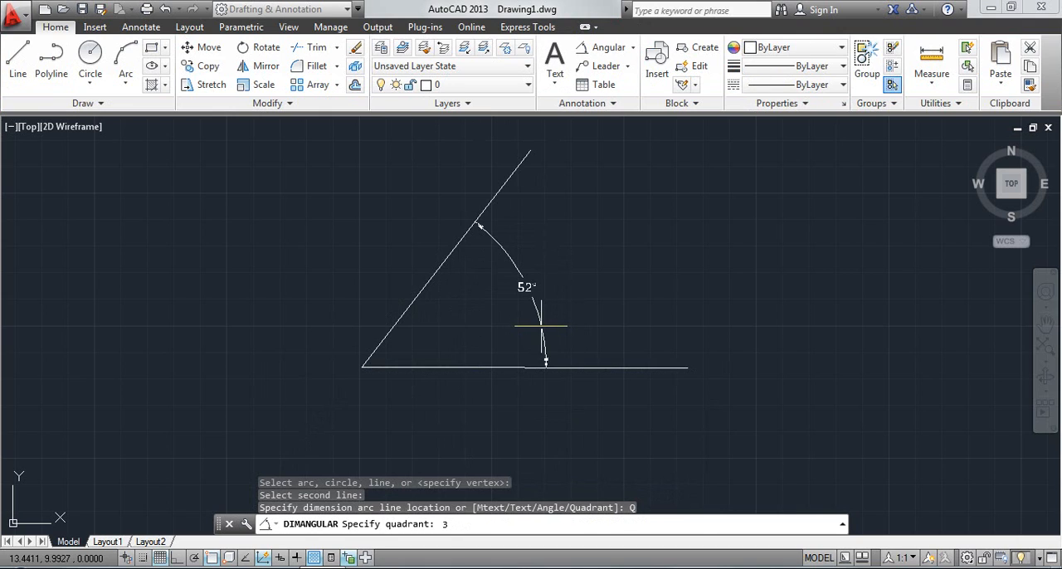
text(3)
key(Return)
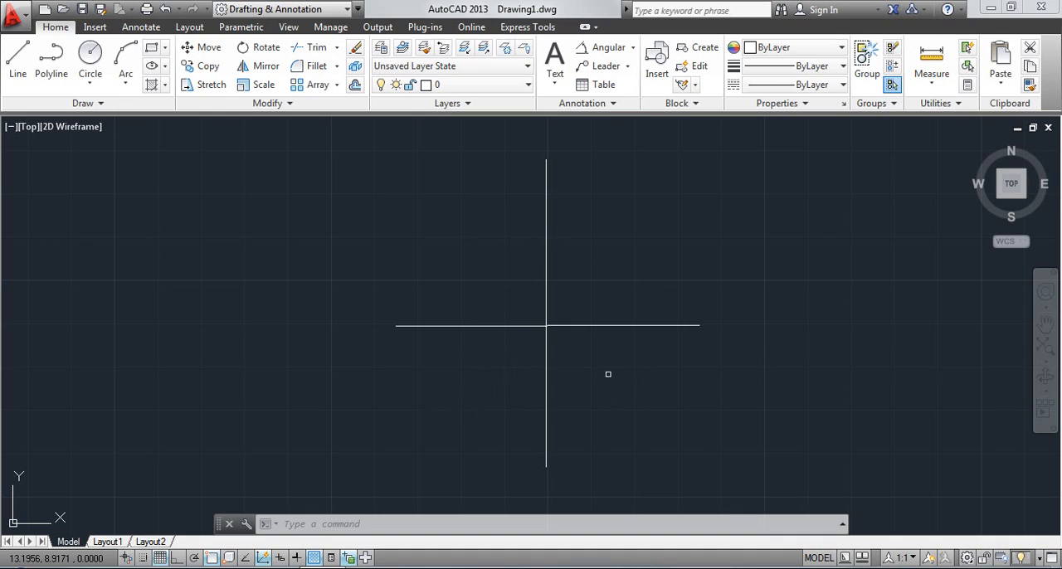
Step: Start an angular dimension between the vertical and horizontal lines, enter 2 for its Quadrant option, and cancel it without placing it
click(602, 49)
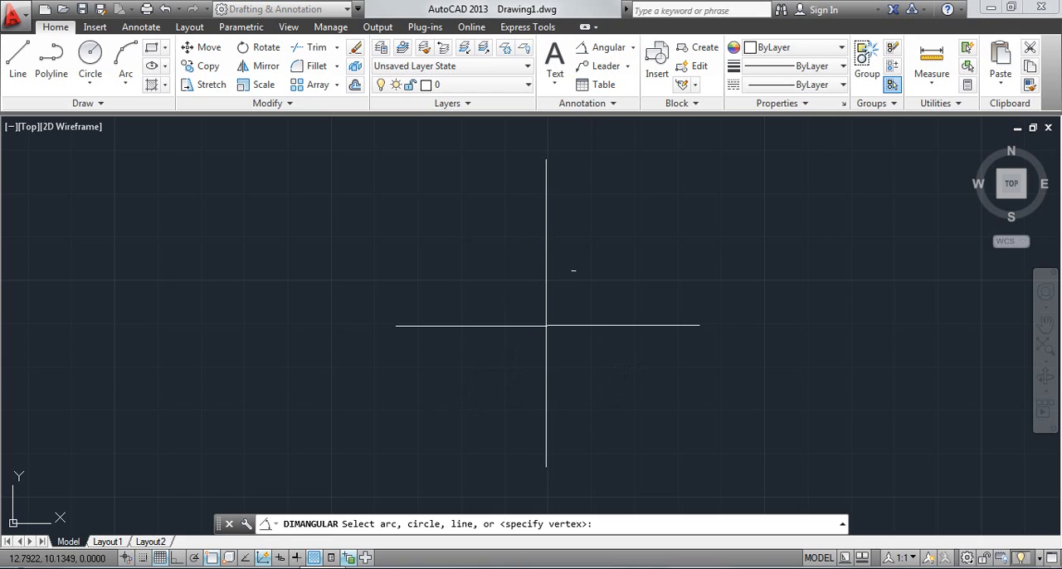
click(546, 225)
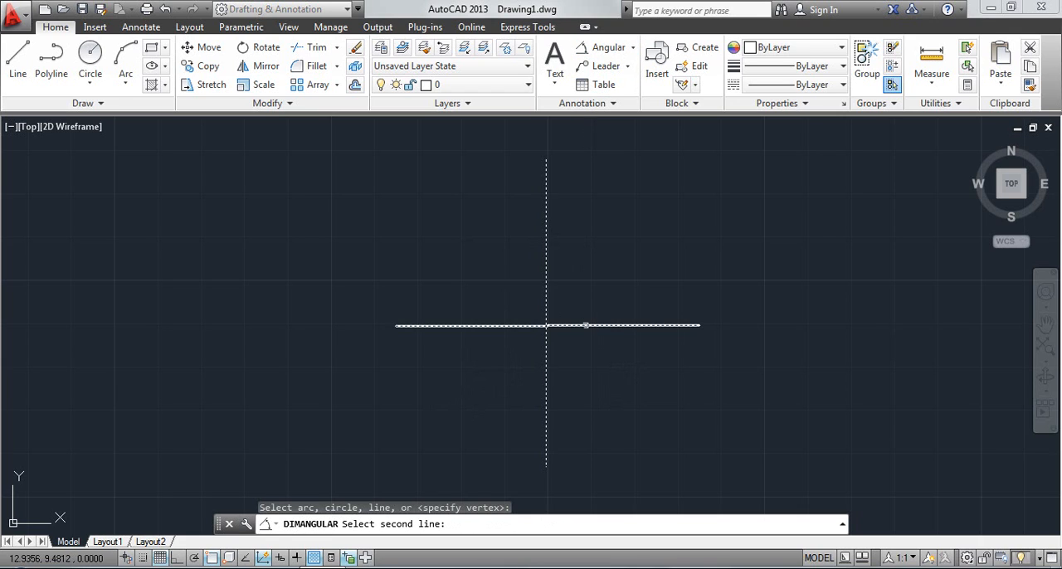
click(586, 326)
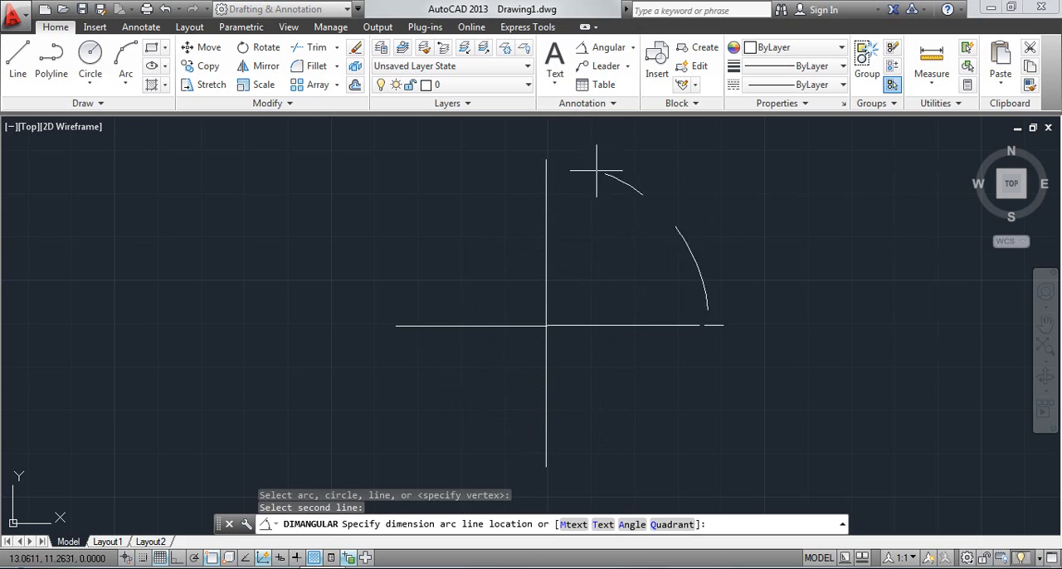
click(672, 524)
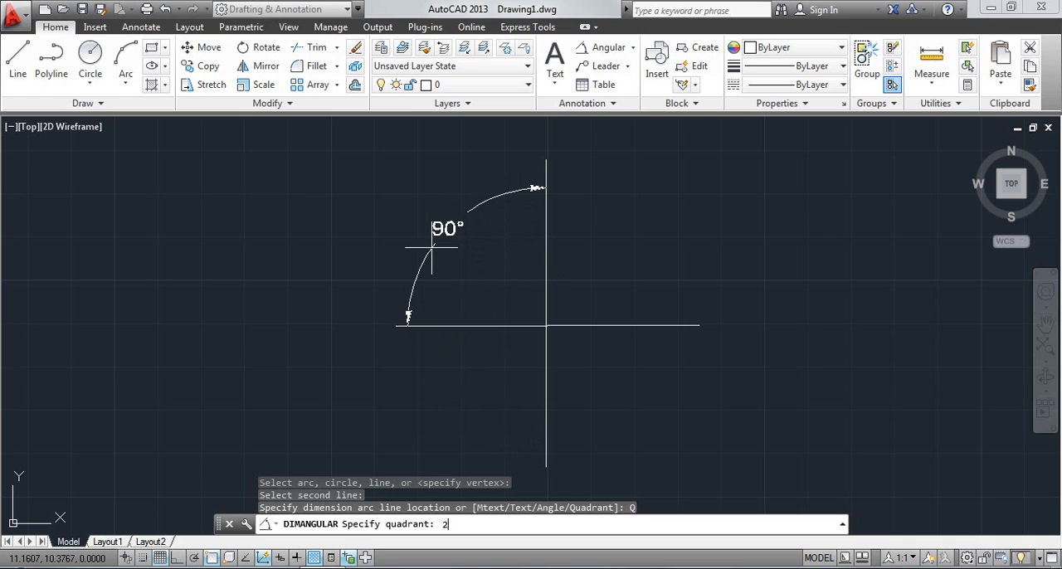
key(Return)
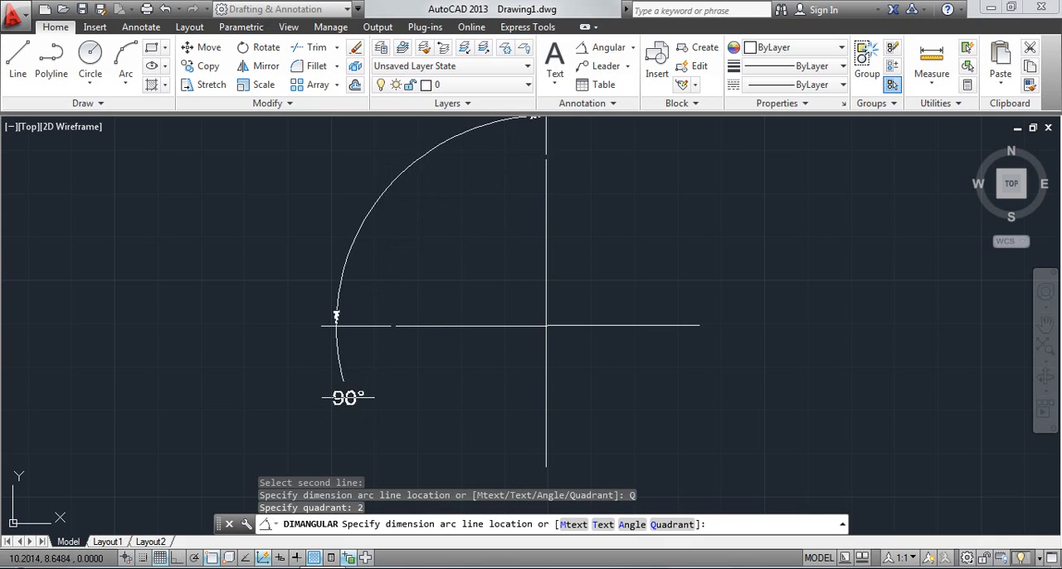
key(Escape)
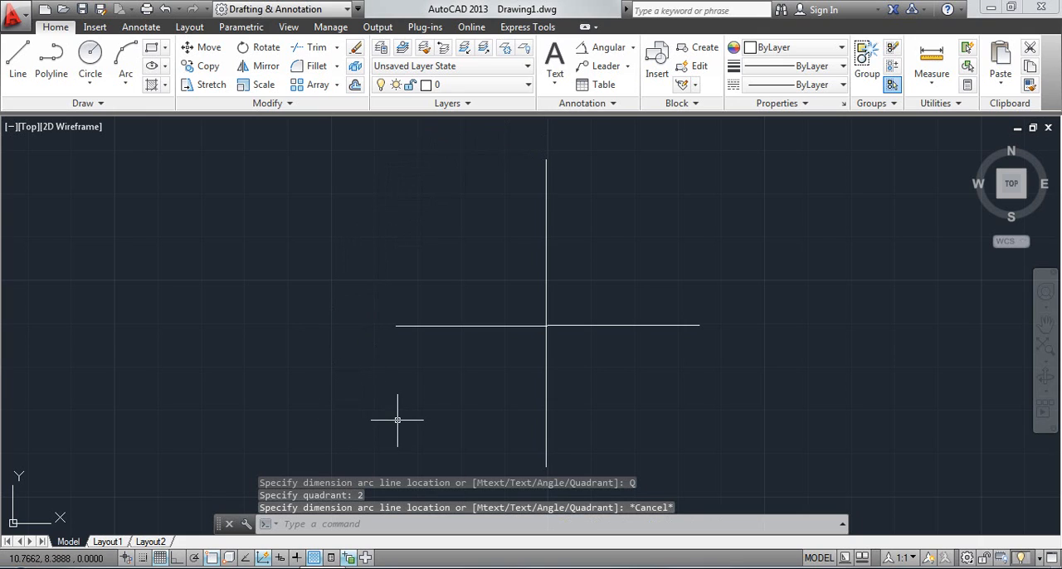
Step: Start another angular dimension between the vertical and horizontal lines and lock it to the lower-left sector, entering 3 for the Quadrant option
click(614, 48)
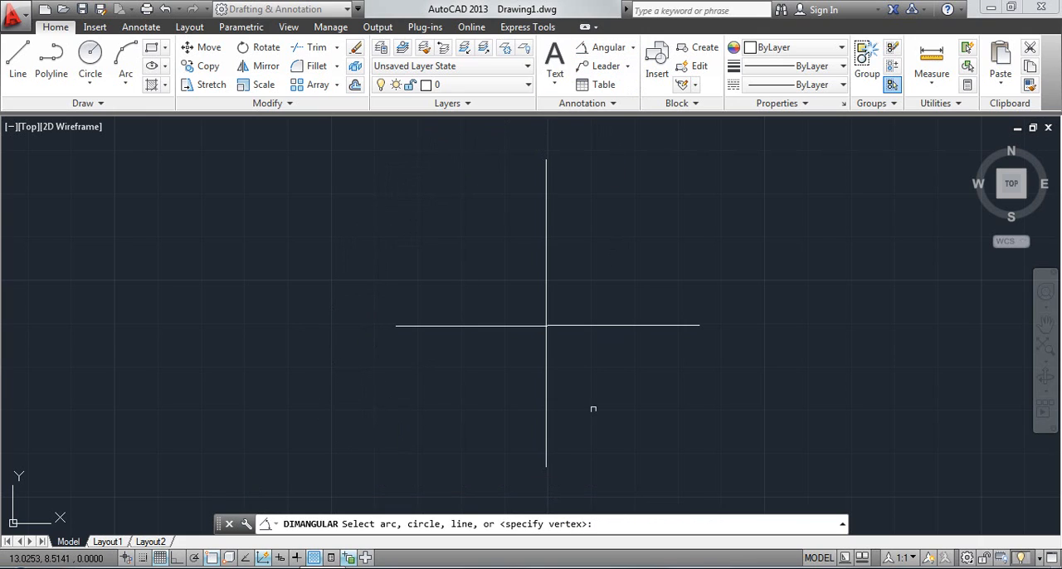
click(545, 236)
click(576, 325)
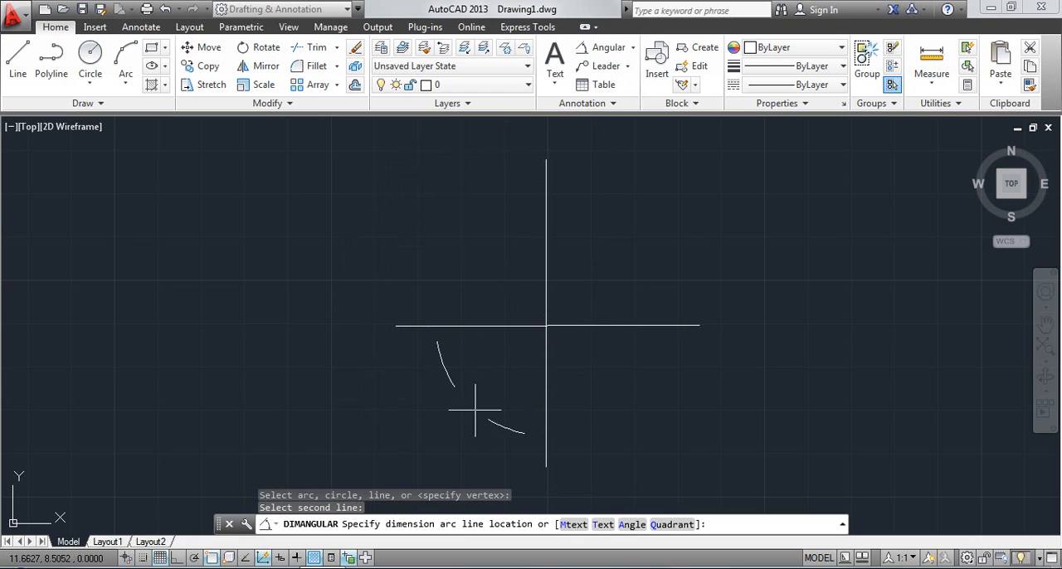
click(663, 526)
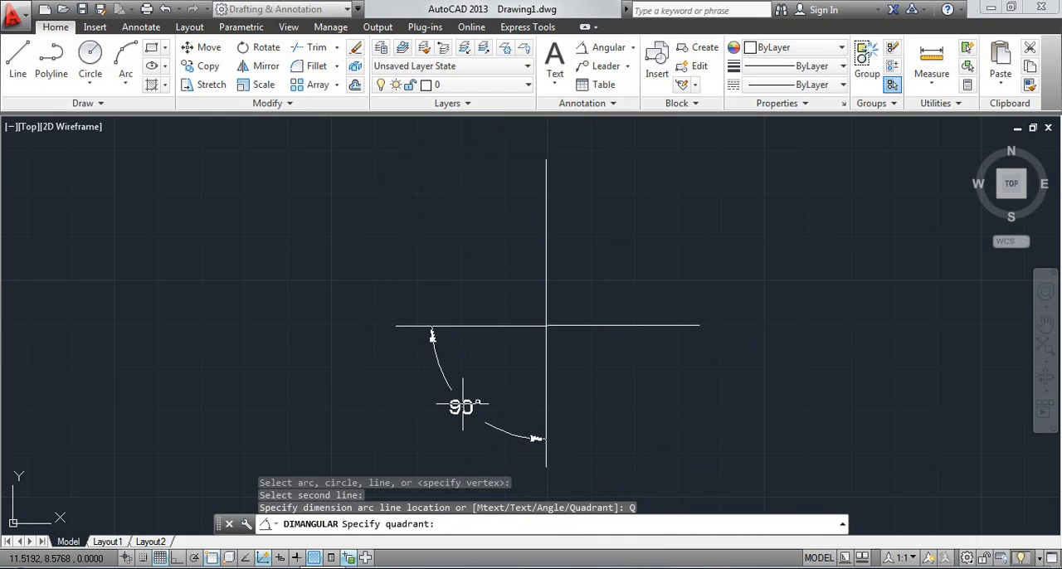
text(3)
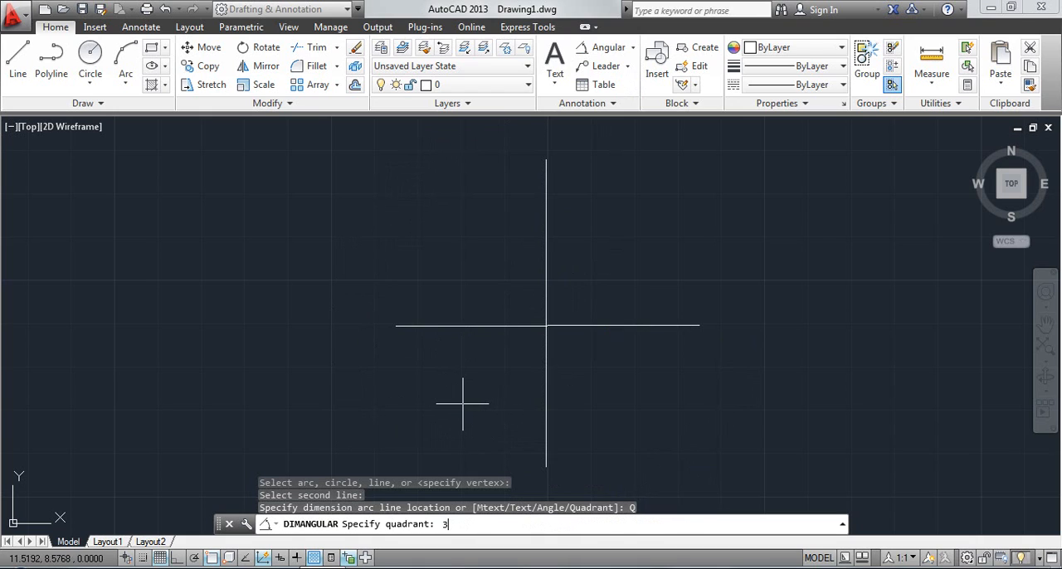
key(Return)
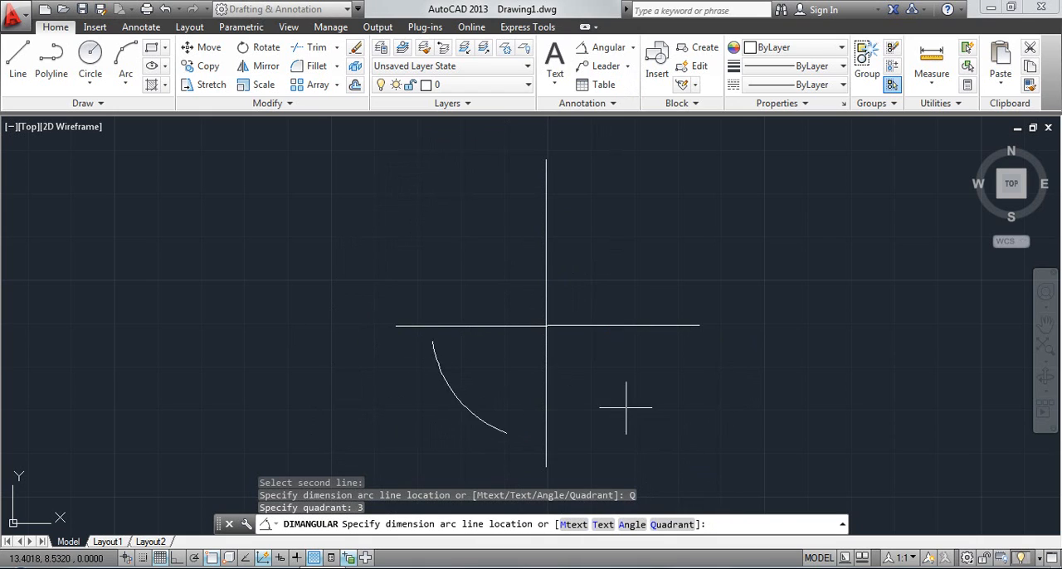